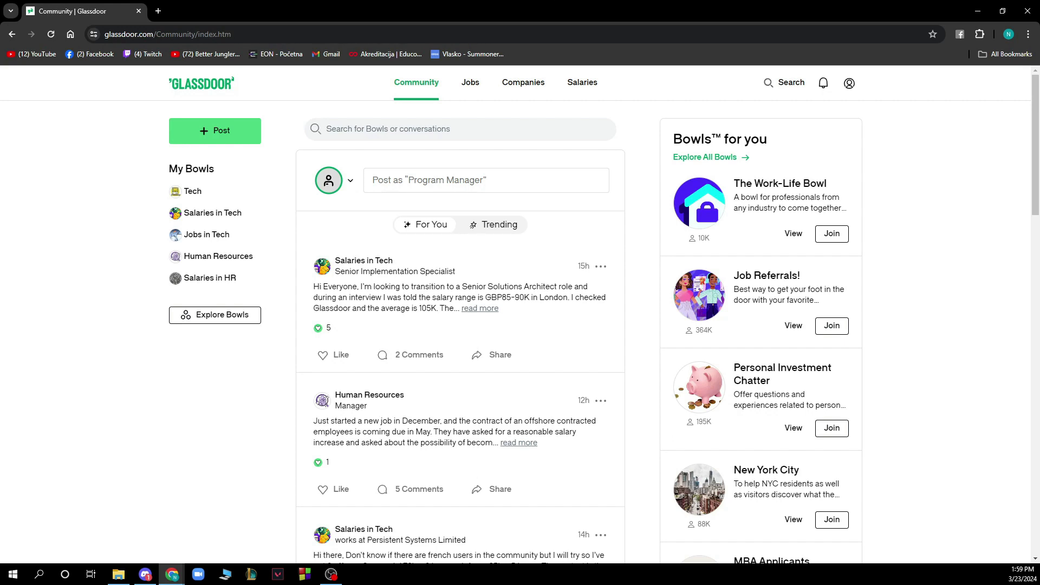
Switch to the browser and open Glassdoor's Jobs page with project manager recommendations.
{"action": "left_click", "coordinate": [331, 574]}
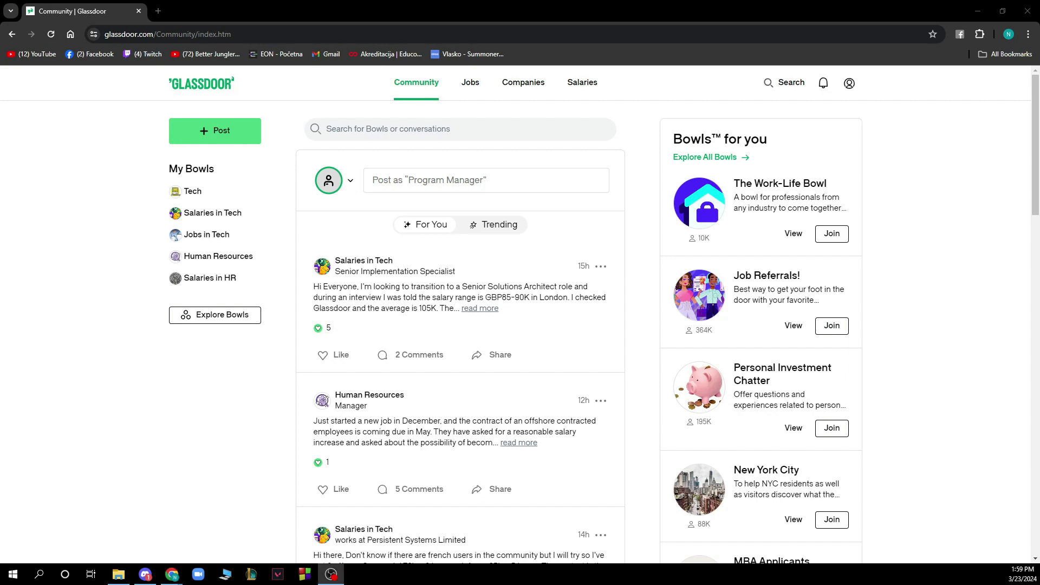
{"action": "key", "text": "alt+Tab"}
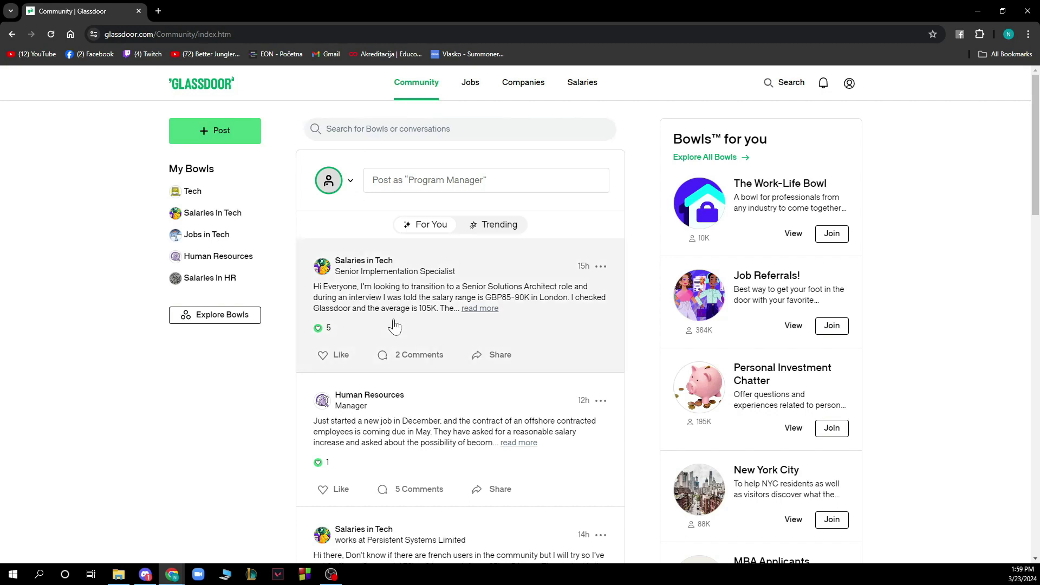
{"action": "scroll", "coordinate": [371, 334], "scroll_direction": "down", "scroll_amount": 1}
{"action": "scroll", "coordinate": [372, 334], "scroll_direction": "up", "scroll_amount": 1}
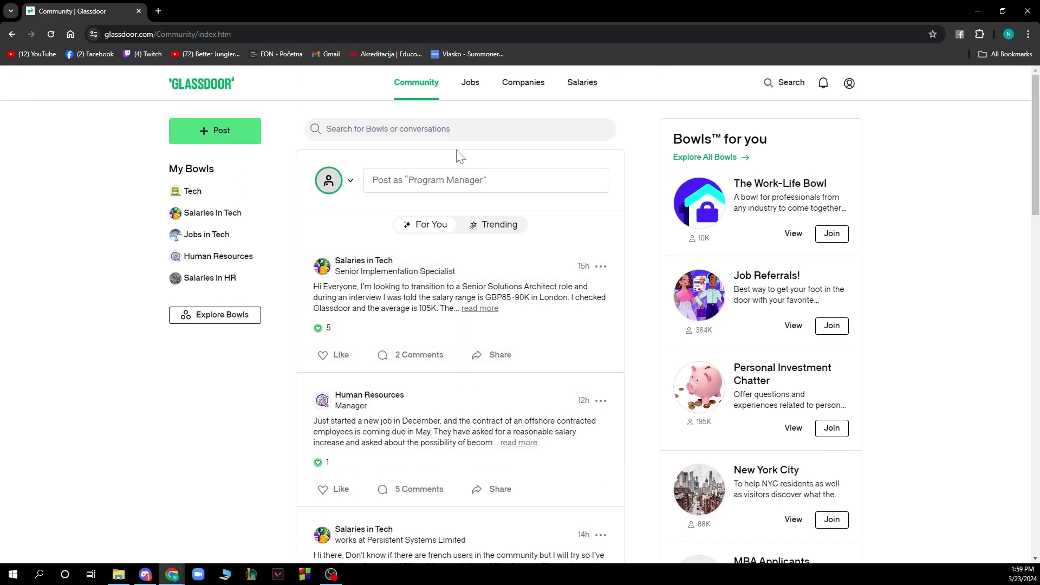
{"action": "left_click", "coordinate": [474, 84]}
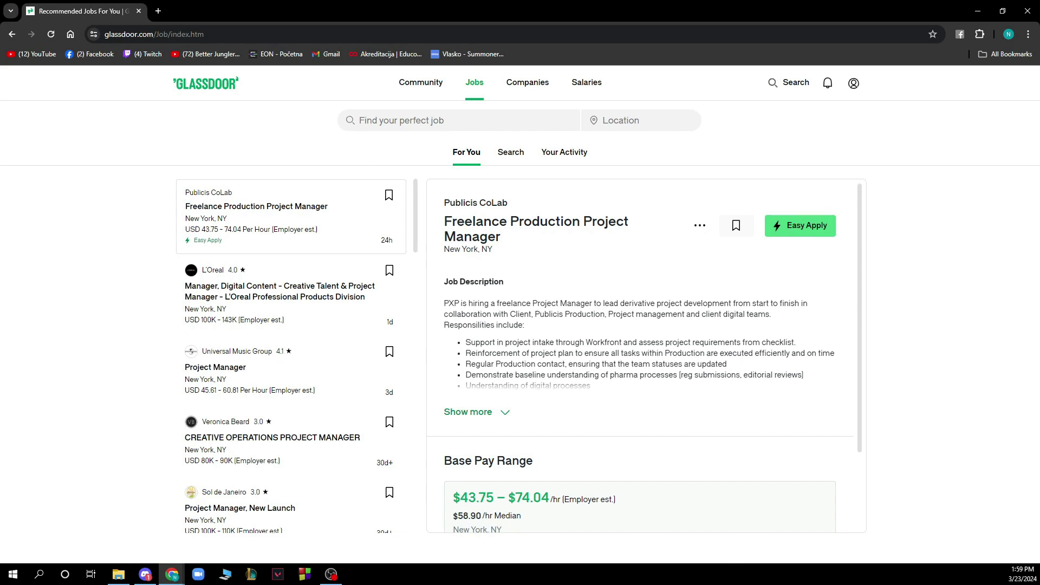
Open the Companies page showing Belgrade Program Manager employers, Luxoft first.
{"action": "left_click", "coordinate": [529, 84]}
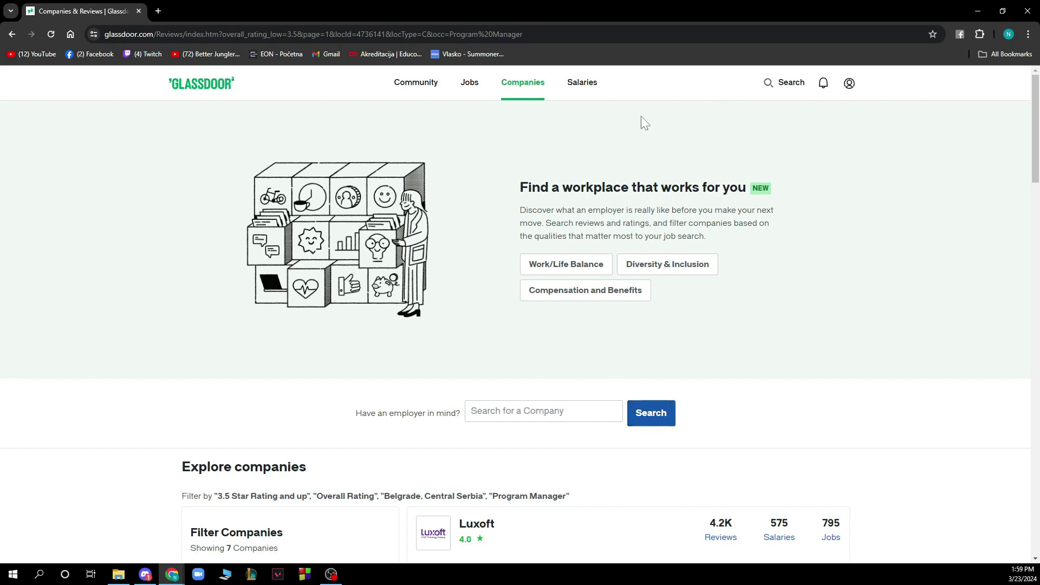
Open the Salaries page to search salaries by job title and location.
{"action": "left_click", "coordinate": [593, 84]}
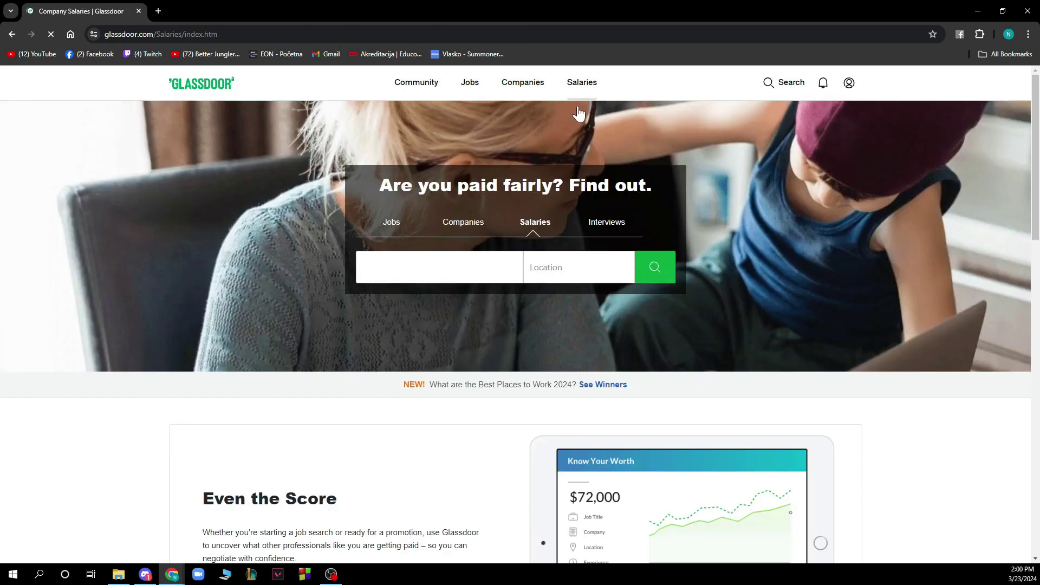